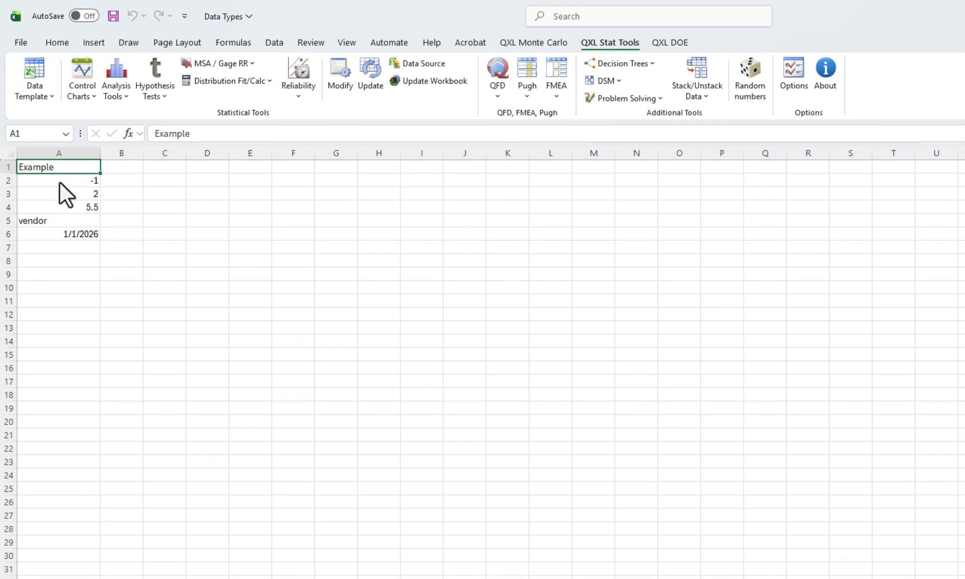
- Examine the entries in the Example column one by one, from cell A2 to A6
left_click(60, 182)
left_click(56, 194)
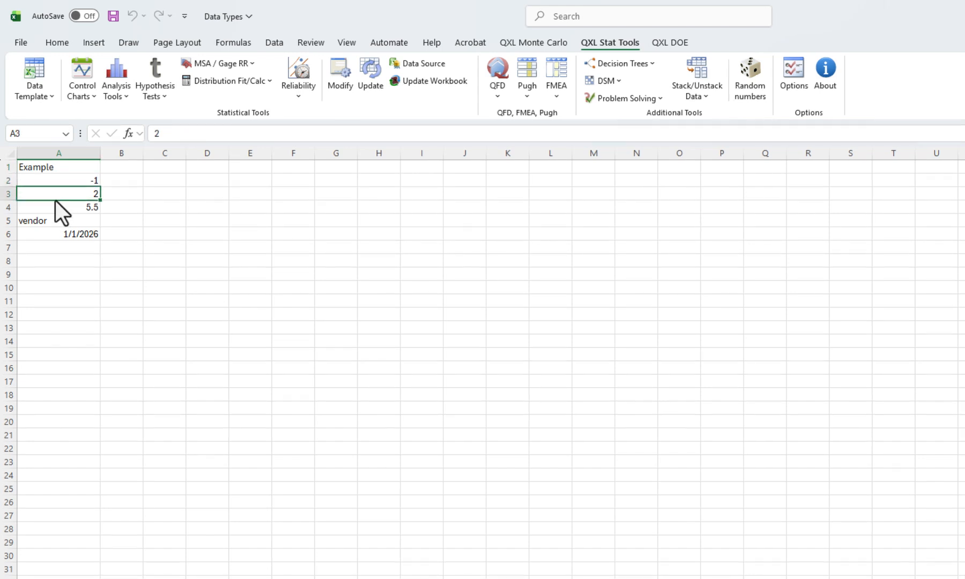
left_click(56, 209)
left_click(54, 221)
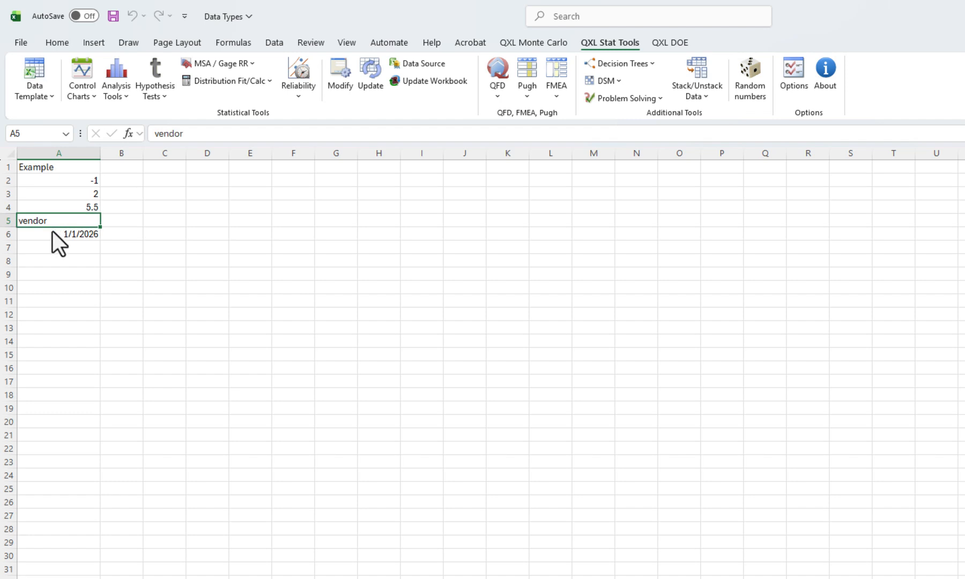
left_click(52, 234)
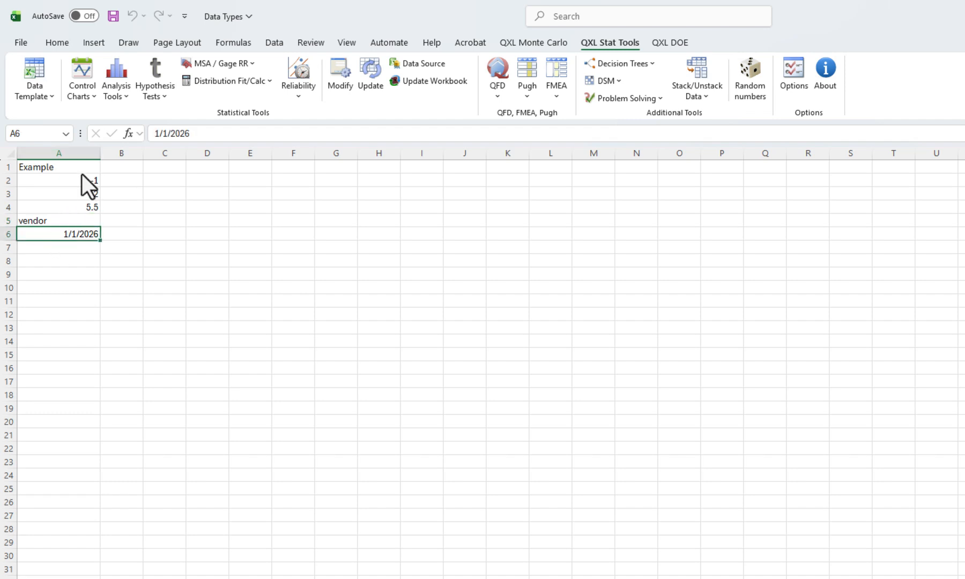
- Start a Pareto analysis on the Example data in range A1:A6, accepting the data selection settings
left_click(120, 96)
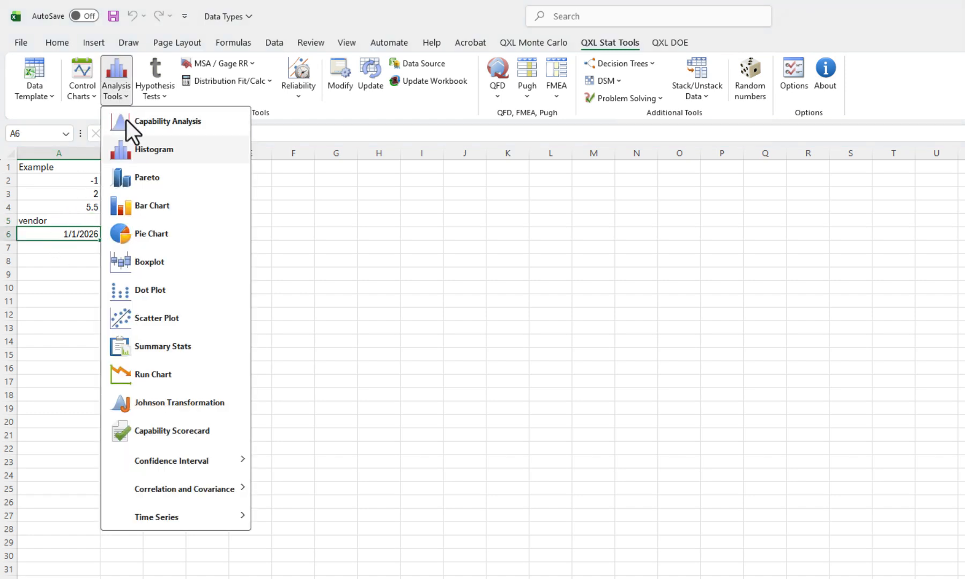
left_click(143, 183)
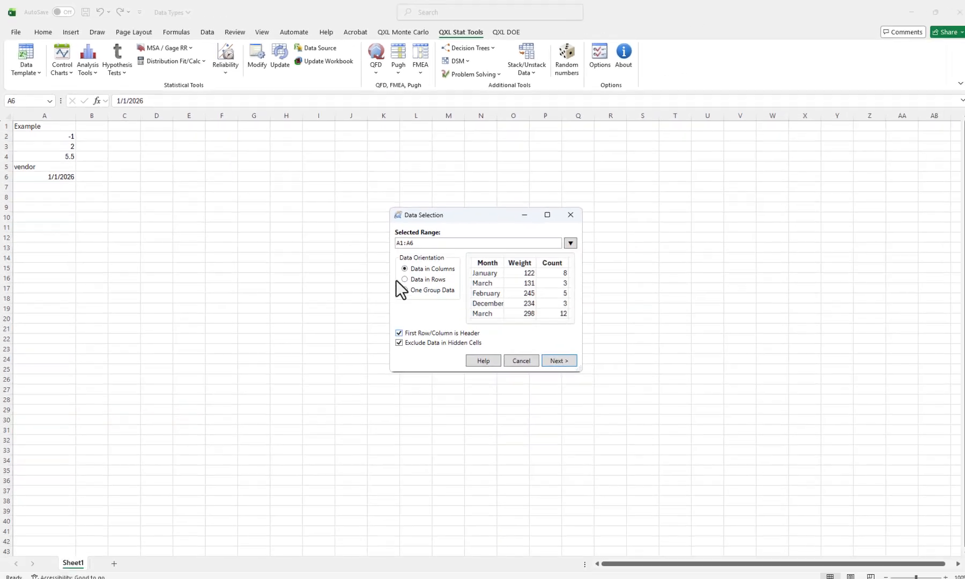
left_click(556, 360)
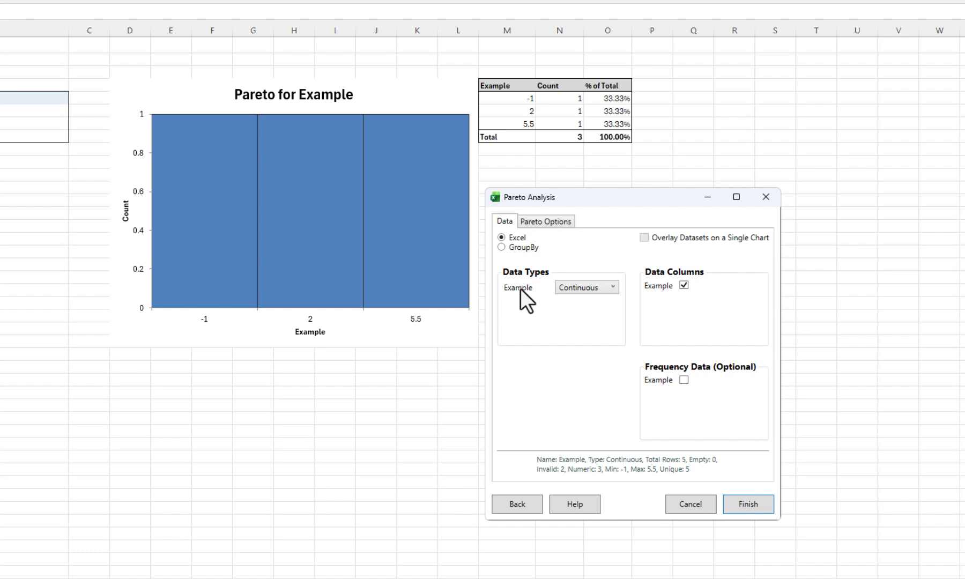
- Preview the Pareto with the Example column's data type set to Count, Nominal and back to Continuous
left_click(615, 291)
left_click(602, 337)
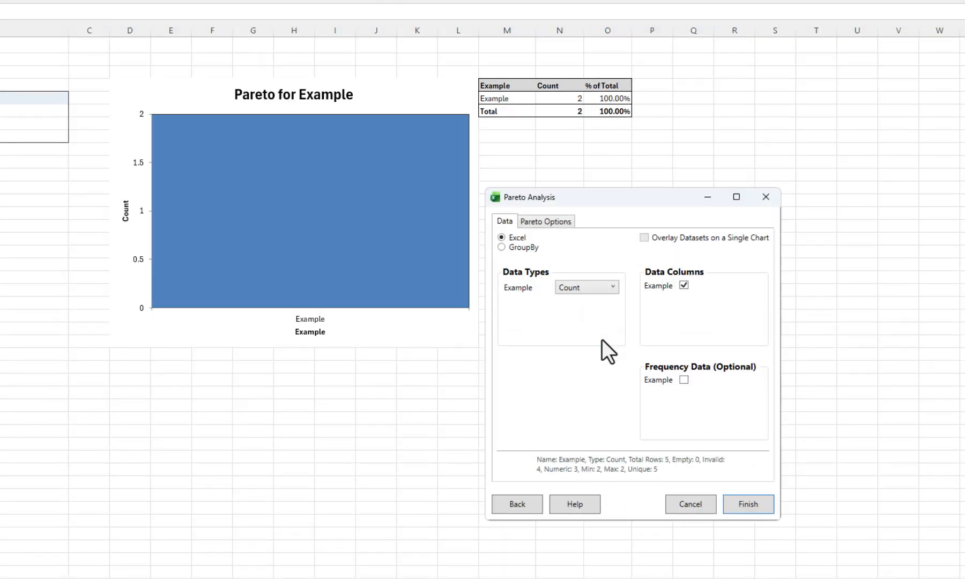
left_click(608, 288)
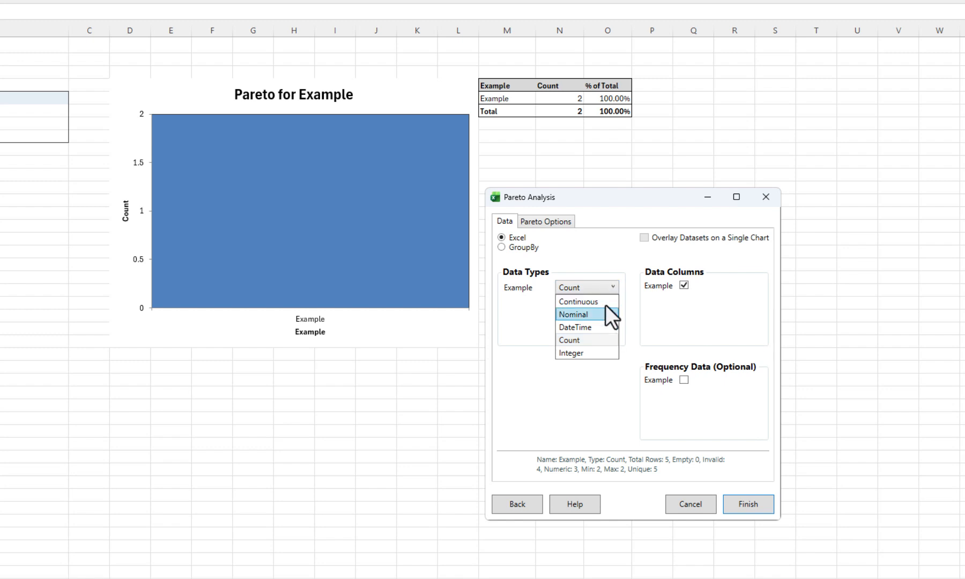
left_click(605, 313)
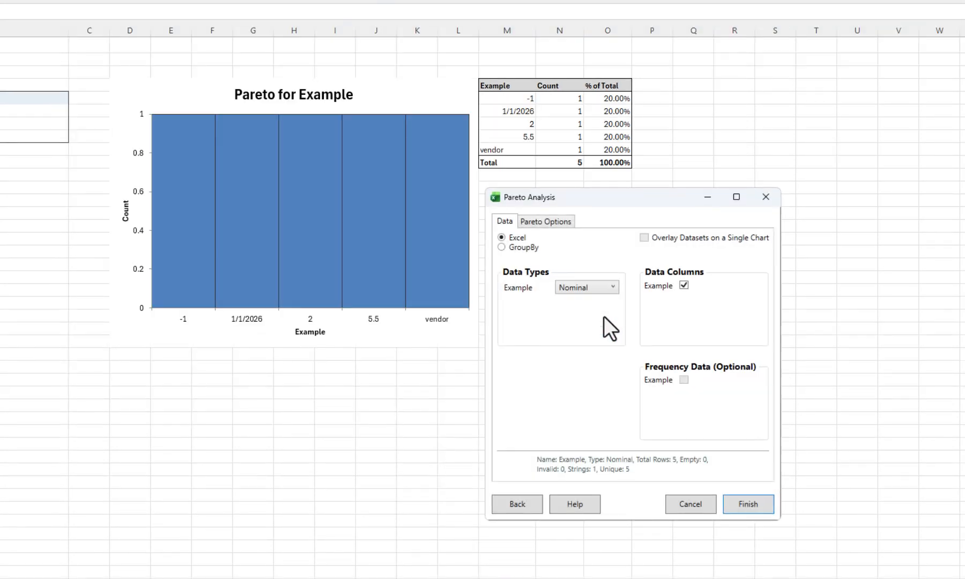
left_click(614, 292)
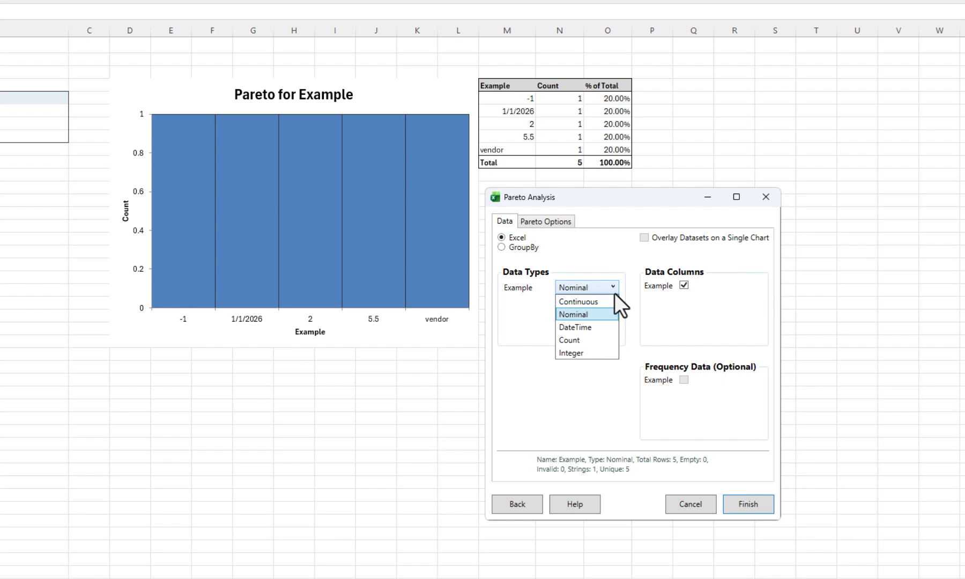
left_click(614, 302)
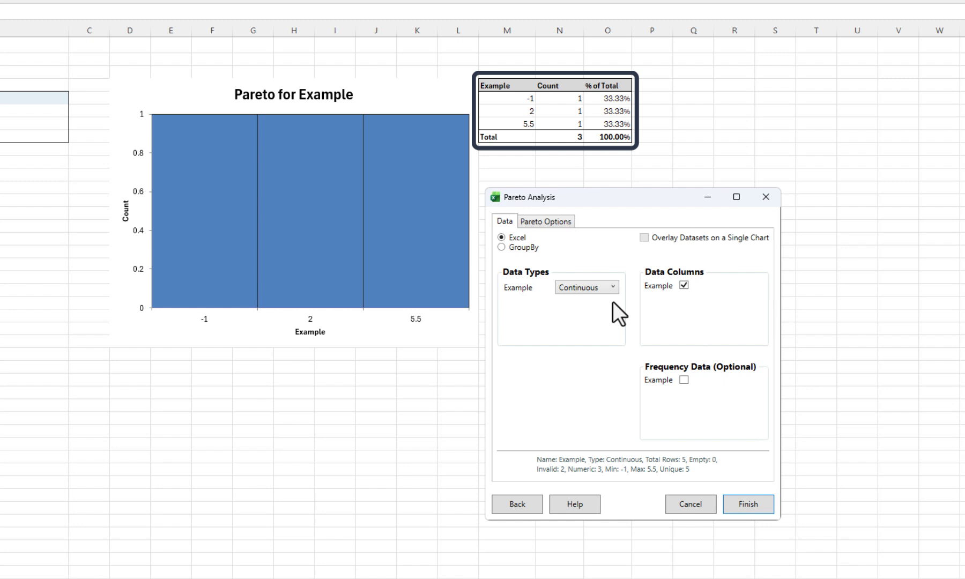
- Compare the Pareto with the Example column's data type set to Integer, Count and DateTime, ending on Nominal
left_click(614, 289)
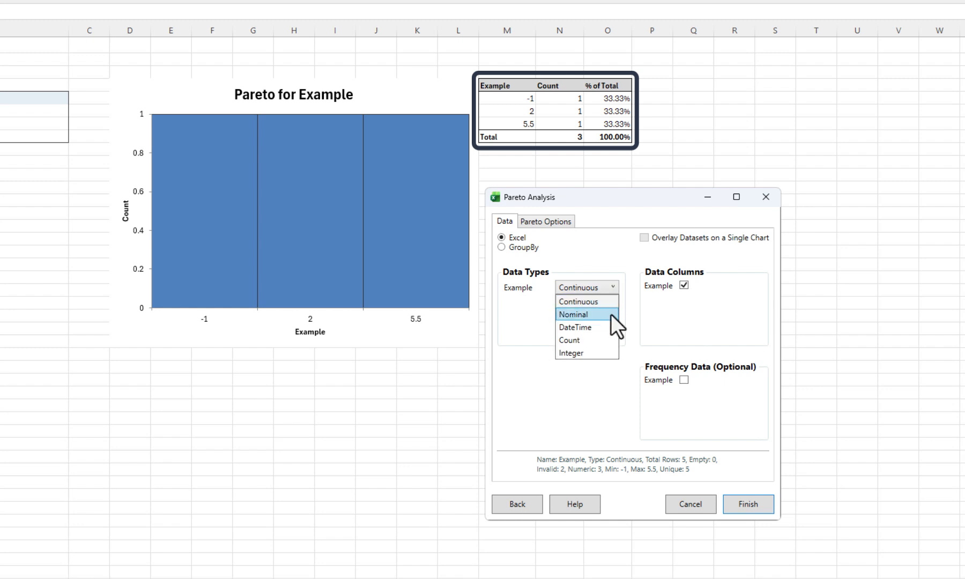
left_click(606, 356)
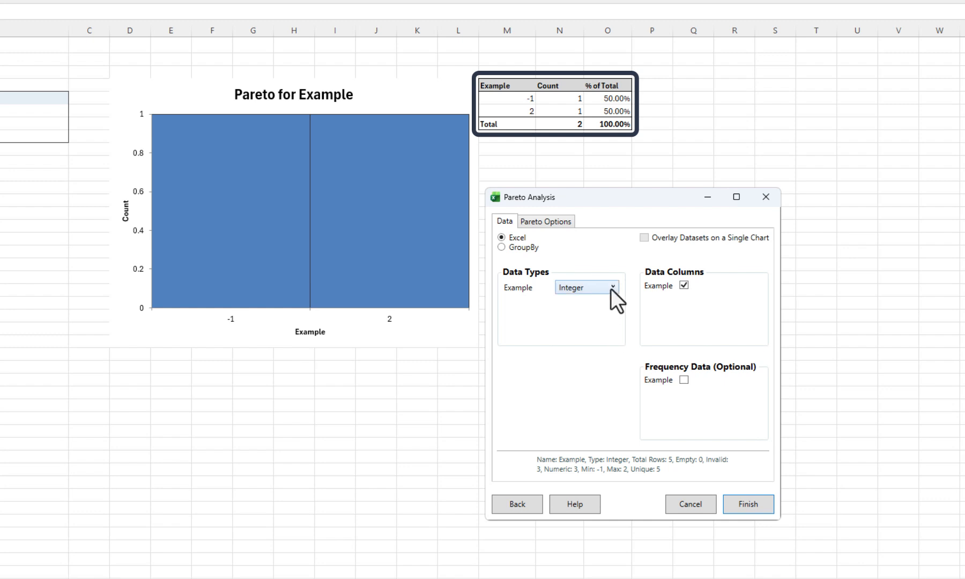
left_click(611, 288)
left_click(603, 337)
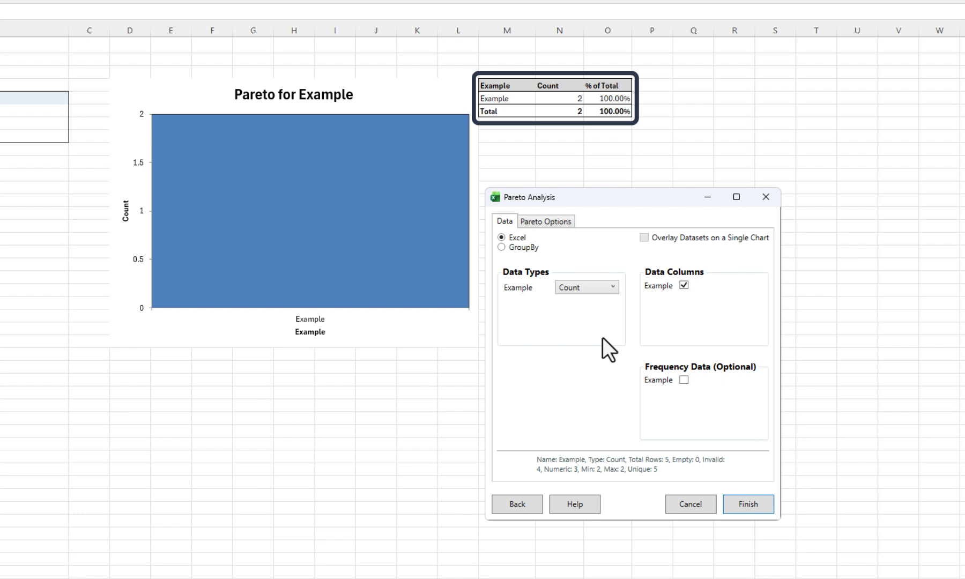
left_click(610, 286)
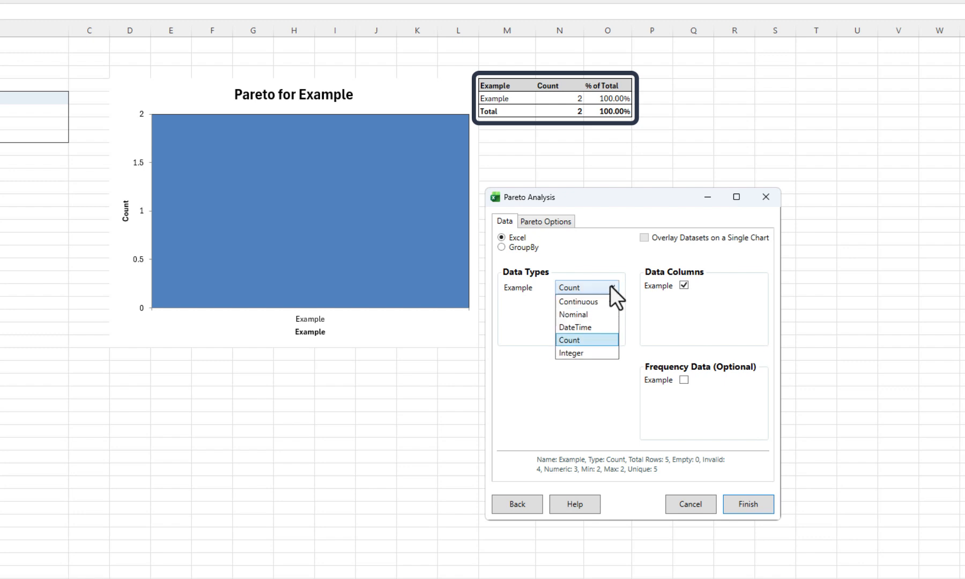
left_click(599, 327)
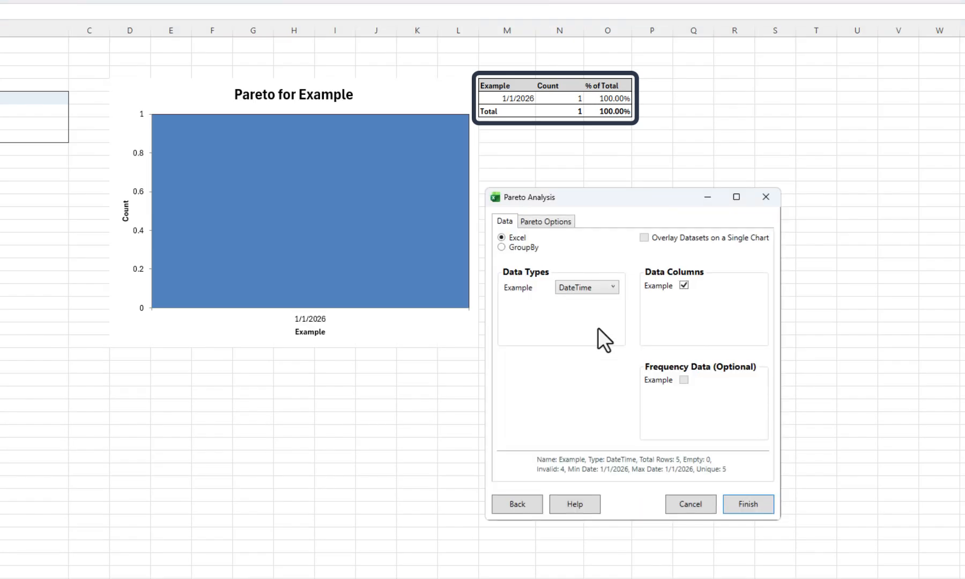
left_click(602, 287)
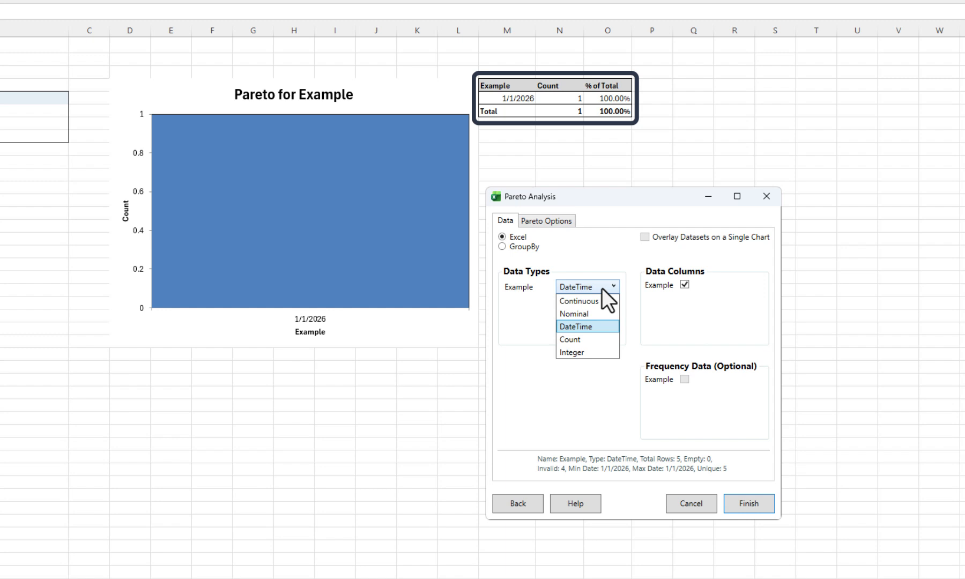
left_click(601, 314)
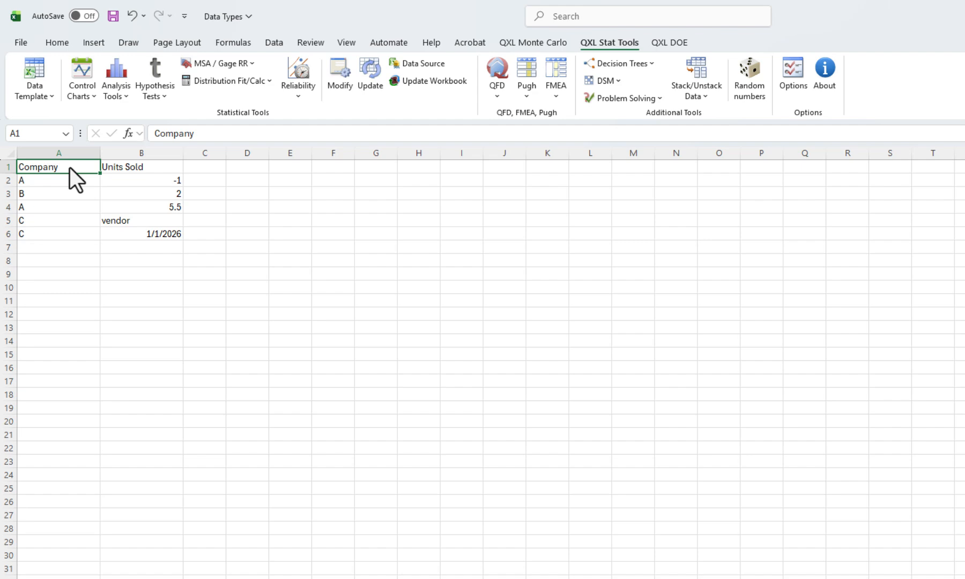
- Start a Pareto analysis on the Company and Units Sold data in range A1:B6, accepting the data selection settings
left_click_drag(70, 168, 146, 237)
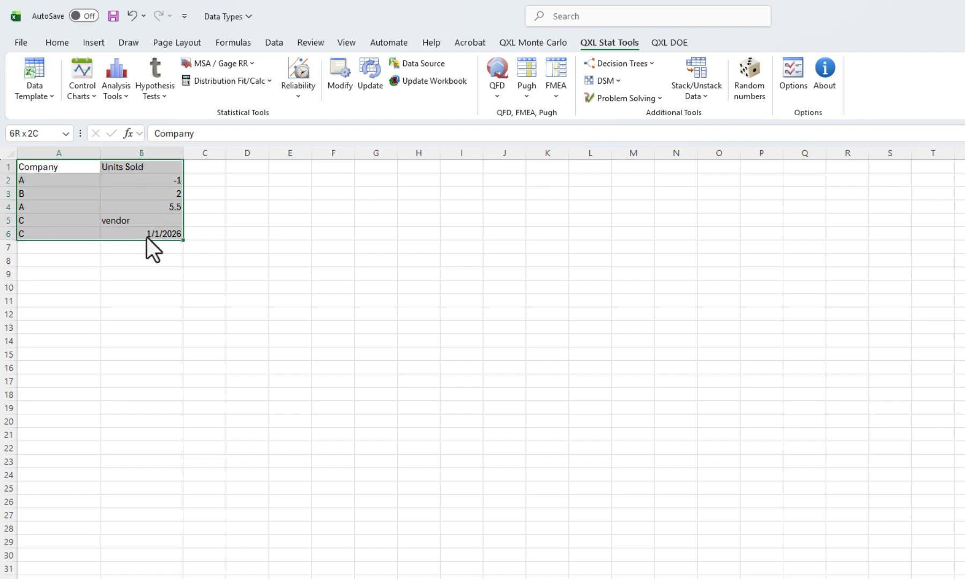
left_click(122, 101)
left_click(167, 180)
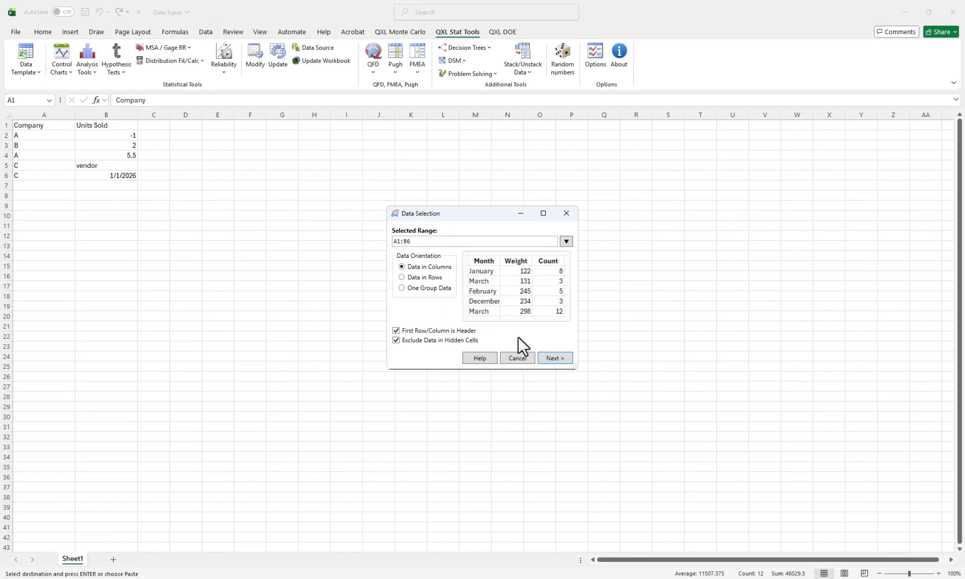
left_click(566, 361)
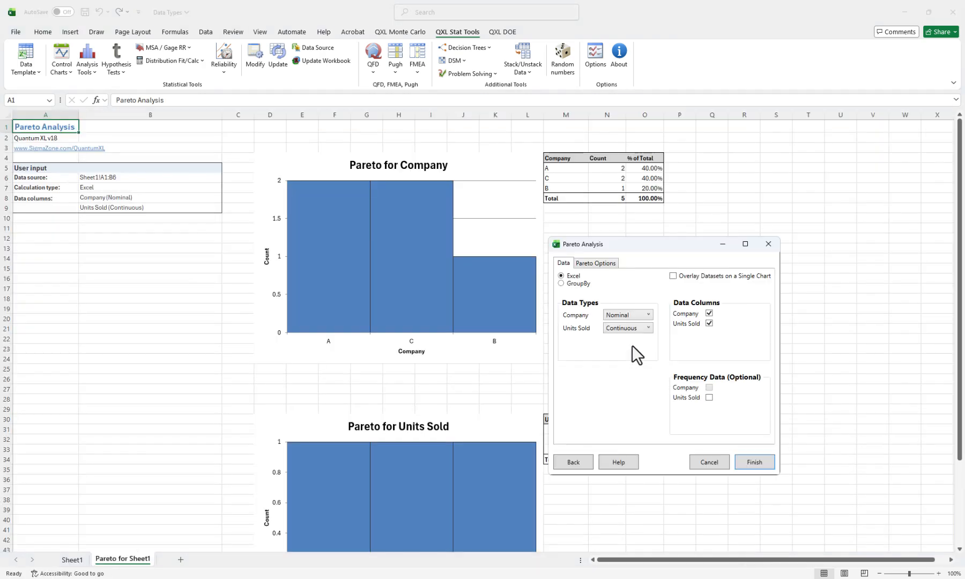
- Use Units Sold as frequency data instead of as a data column, and set its data type to Integer
left_click(688, 297)
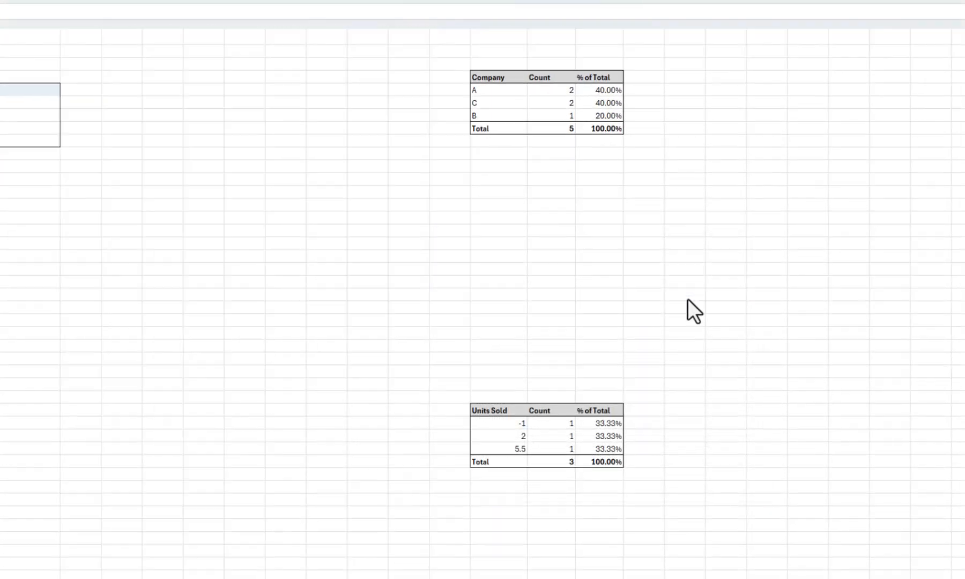
left_click(689, 391)
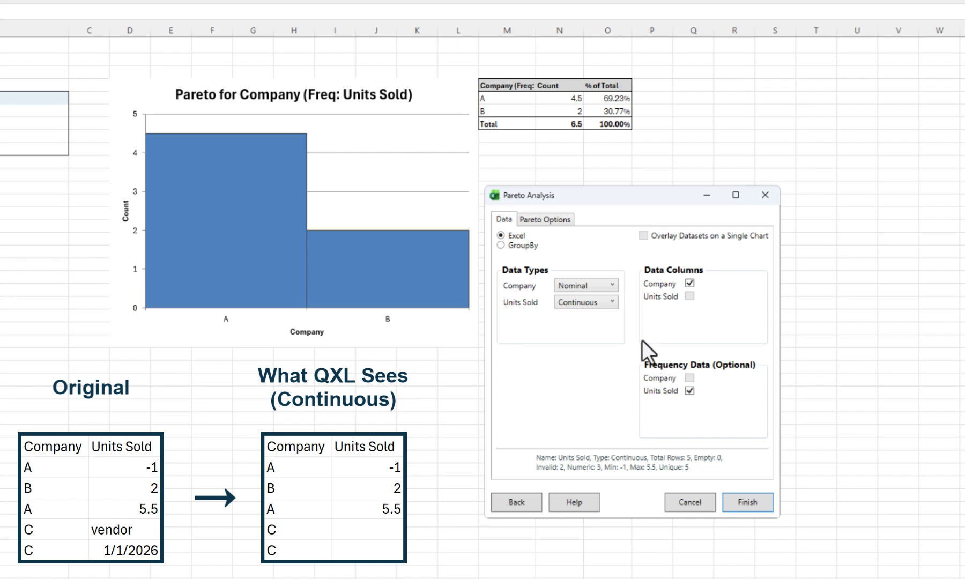
left_click(611, 305)
left_click(602, 365)
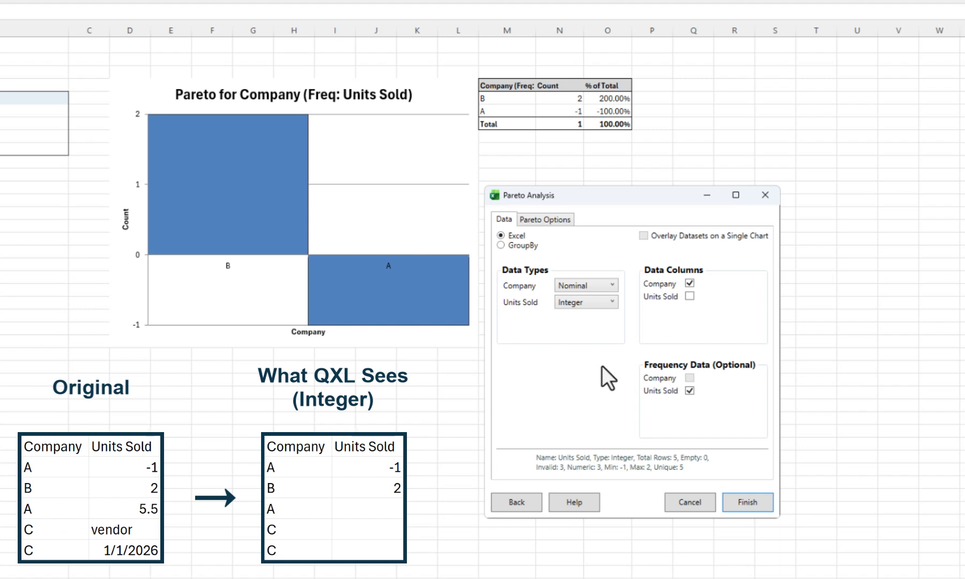
- Open the data type choices for the Units Sold column
left_click(607, 302)
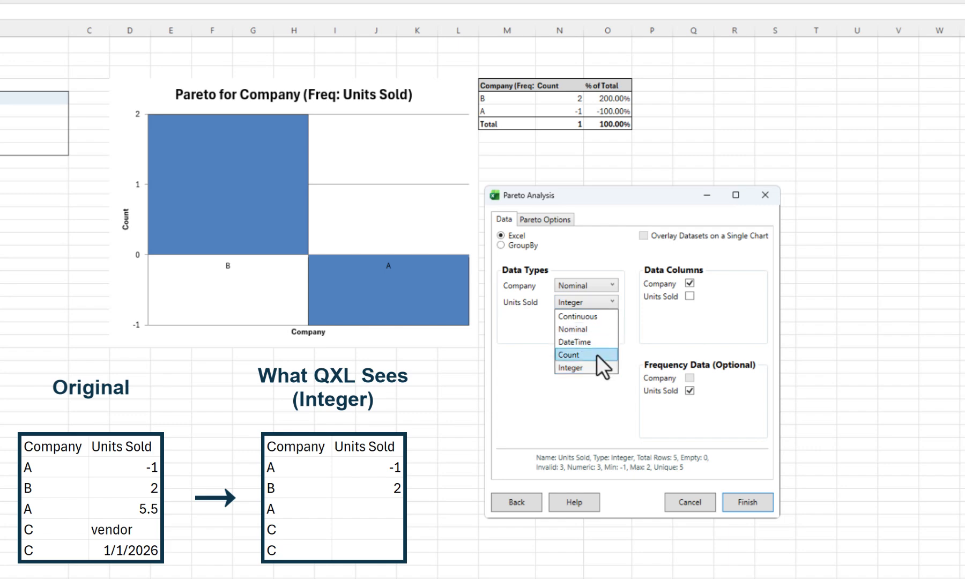